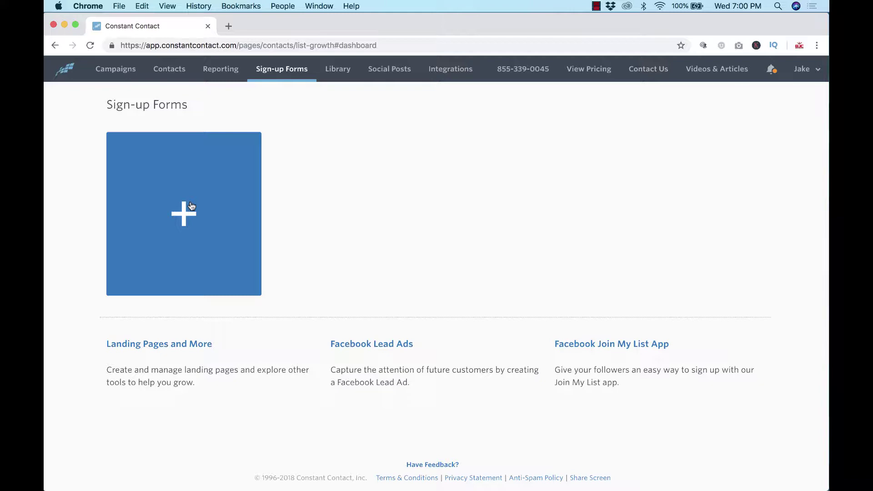
- Start a new sign-up form from the + tile to reach the Landing Pages and More list
left_click(191, 205)
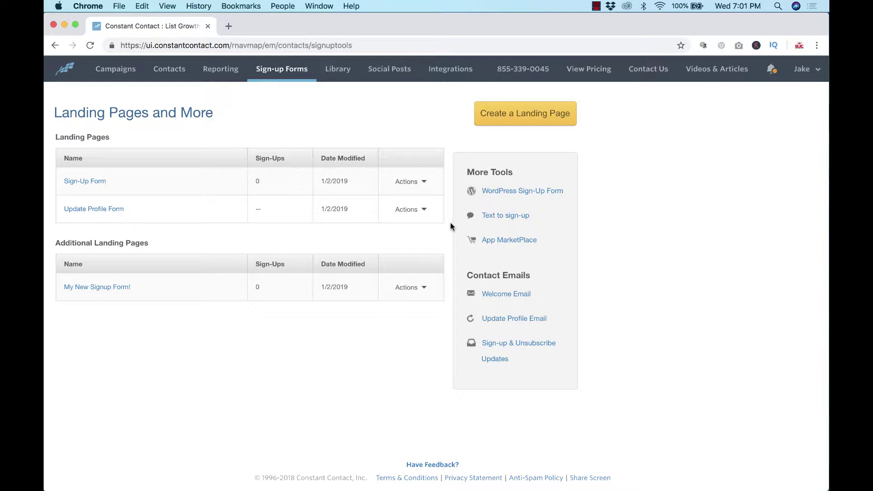
- Create a landing page named 'My New Form' and end its title with 'and get deals'
left_click(509, 115)
left_click_drag(185, 214, 44, 200)
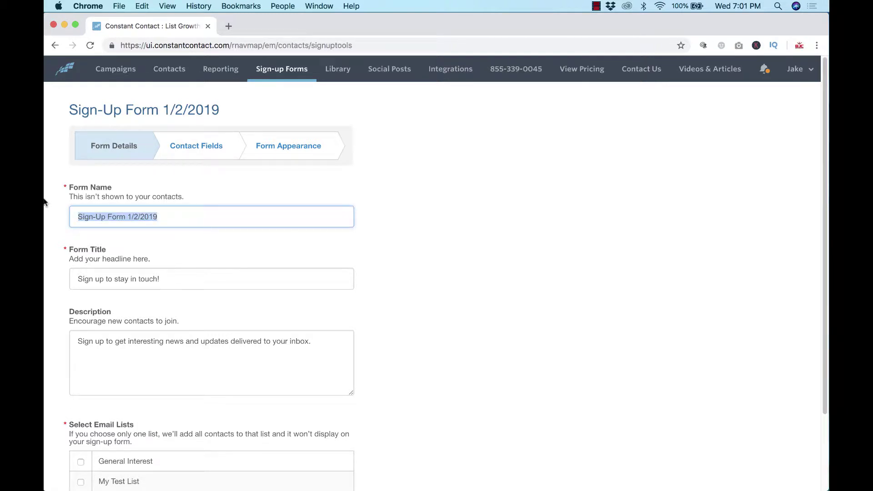
type("My New ")
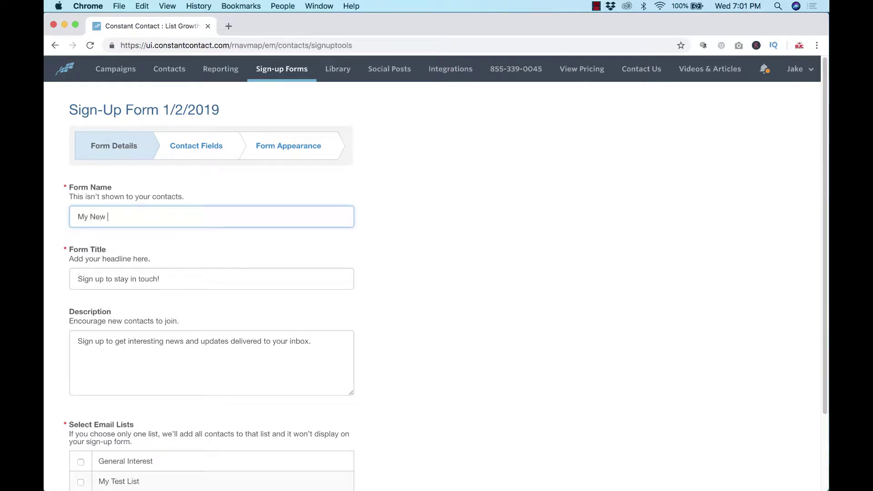
type("Form")
left_click(193, 277)
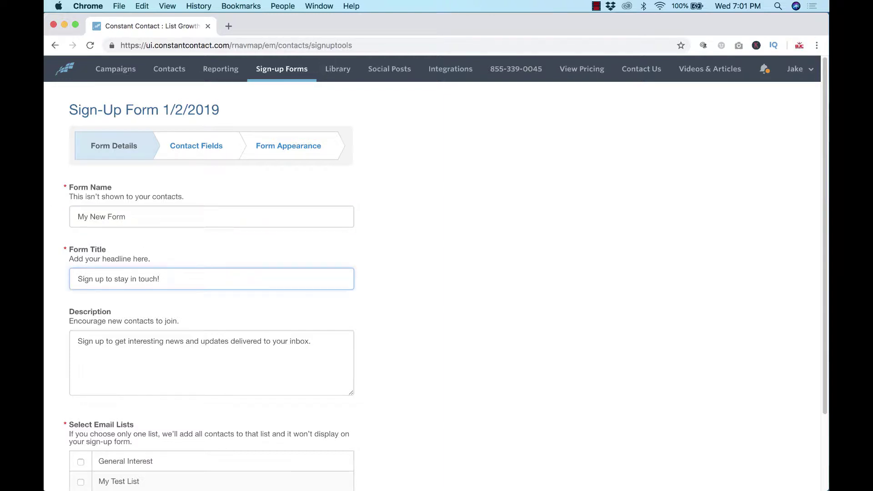
key("BackSpace")
type("and get deals")
- Set the description to 'We love our customers and will never spam you!' and select My Test List
left_click_drag(338, 341, 54, 320)
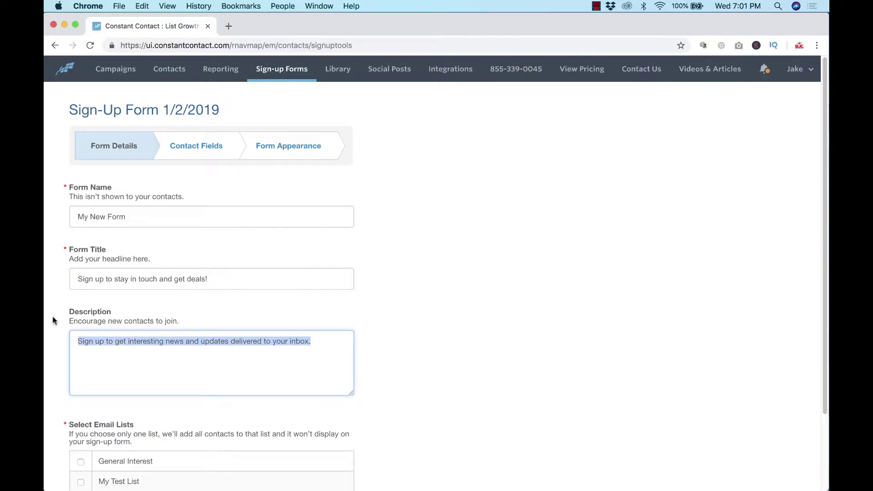
type("We love our ")
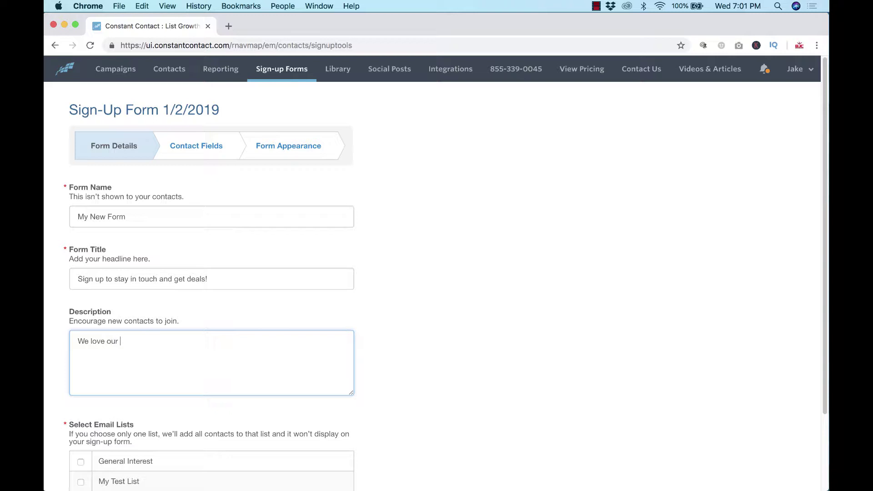
type("customers and will never spam you!")
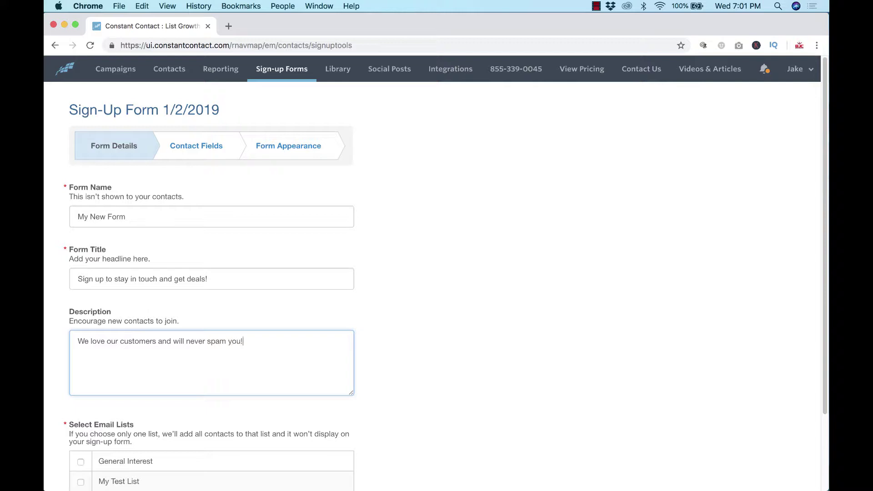
left_click(426, 356)
scroll(425, 356, "down", 3)
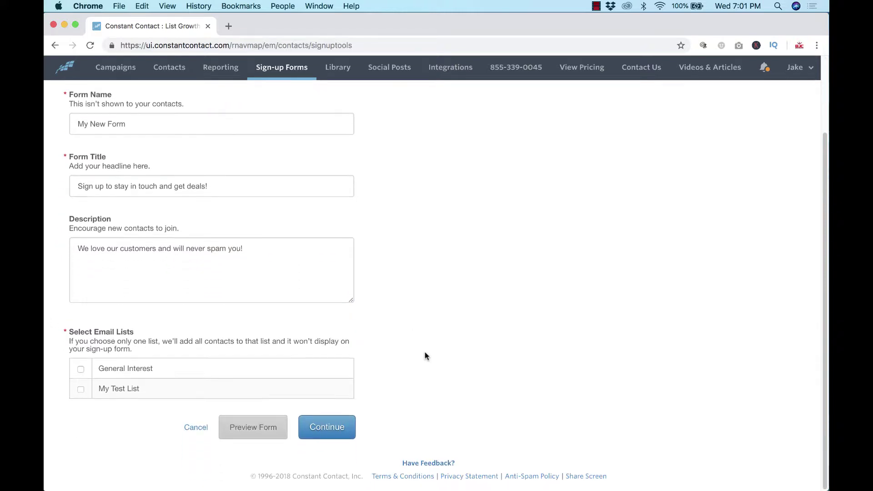
left_click(108, 397)
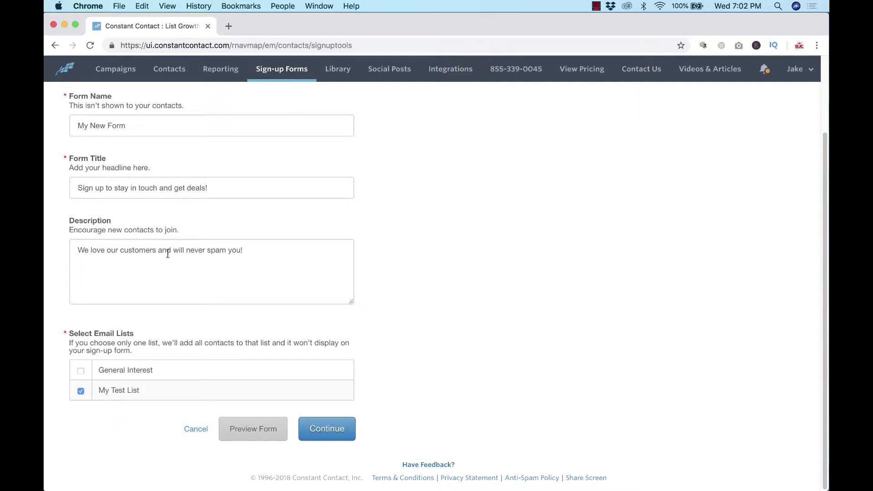
- Add Last Name and Birthday fields to My New Form and make First Name required
left_click(337, 428)
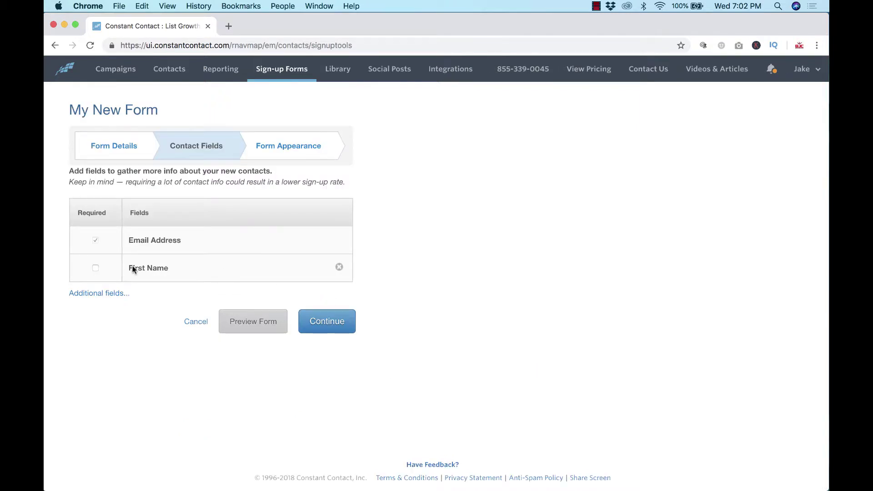
left_click(97, 292)
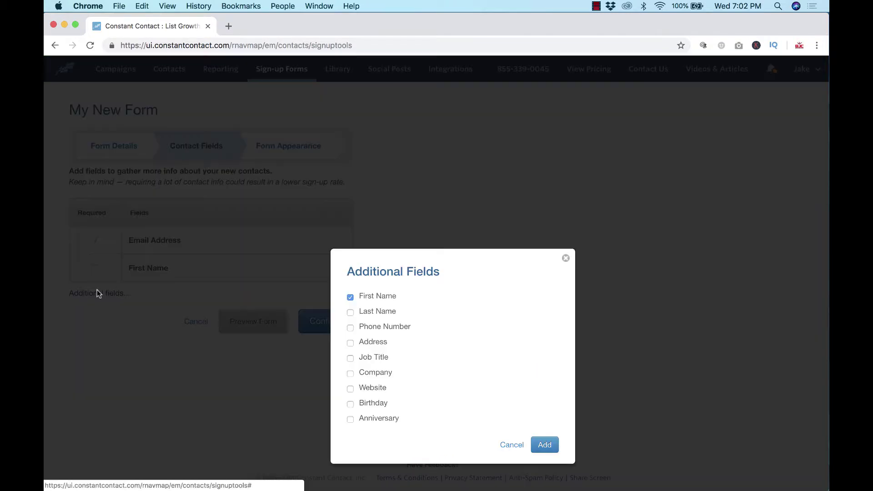
left_click(350, 313)
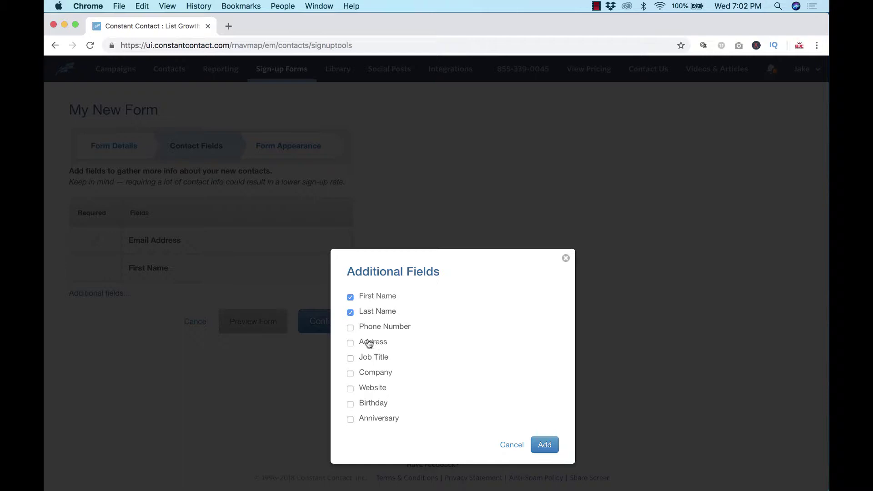
left_click(349, 328)
left_click(351, 404)
left_click(351, 329)
left_click(547, 444)
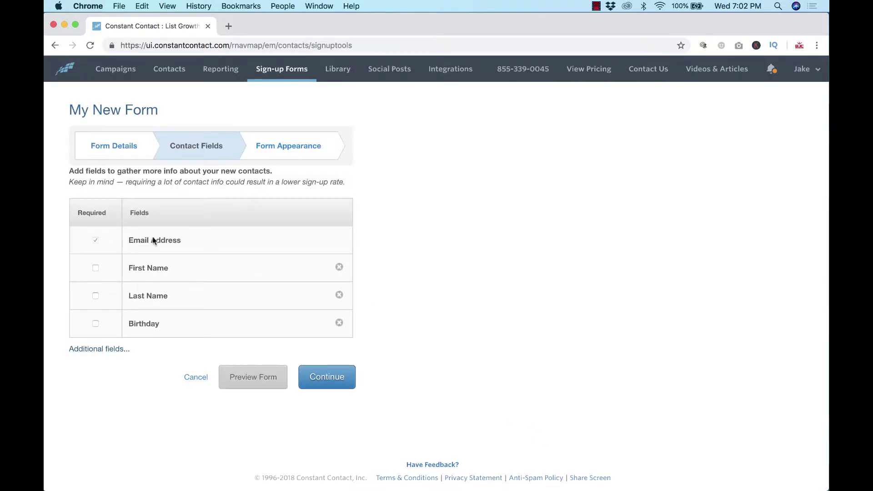
left_click(94, 269)
- Set My New Form's background colour to white and finish the form
left_click(321, 372)
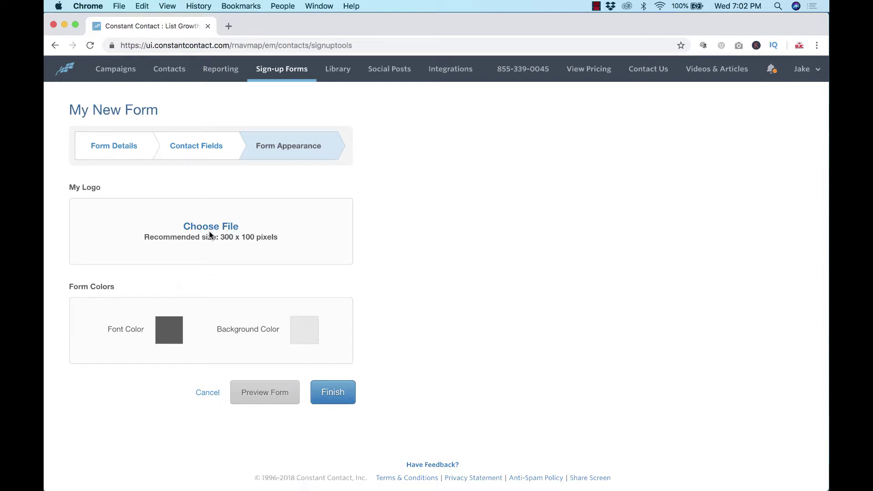
left_click(306, 330)
left_click(307, 351)
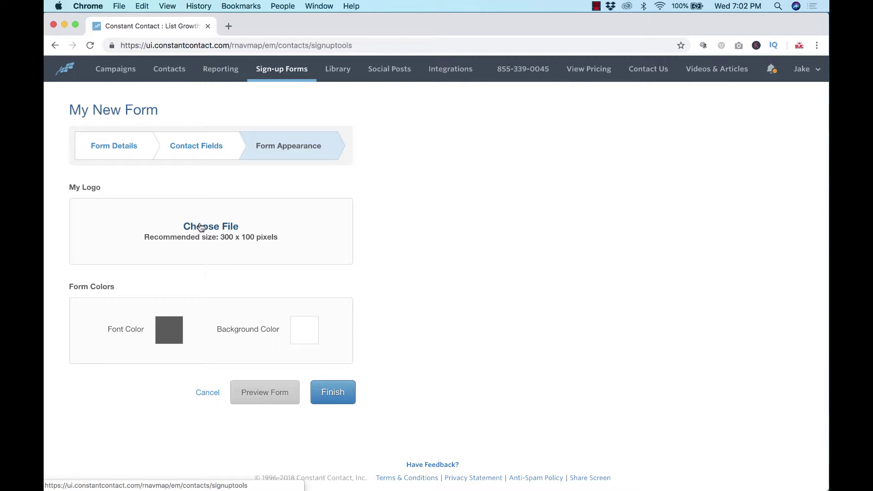
left_click(338, 392)
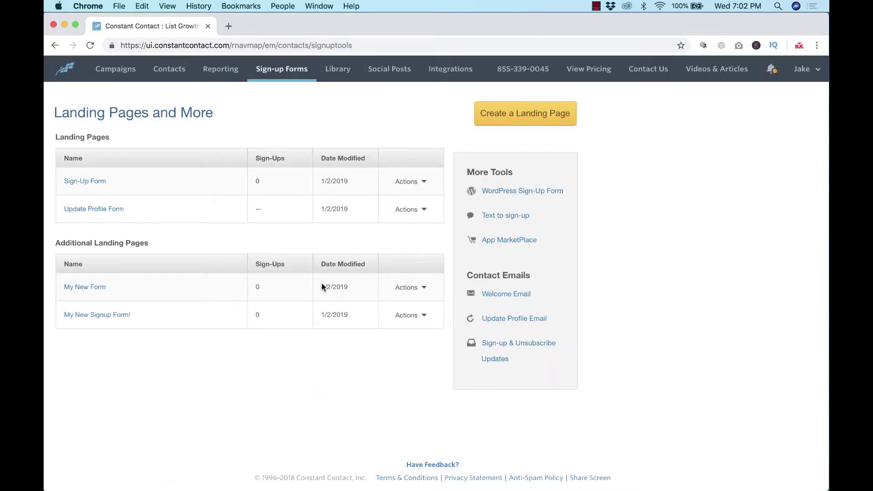
- Show the Actions menu for My New Form in the Additional Landing Pages list
left_click(424, 293)
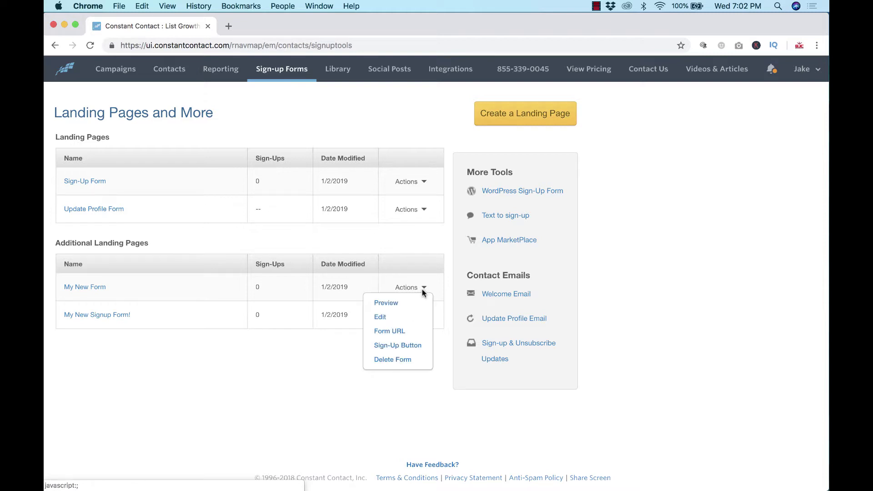
- Copy My New Form's shareable URL to view it in a new tab, then close the share dialog
left_click(398, 334)
left_click(399, 288)
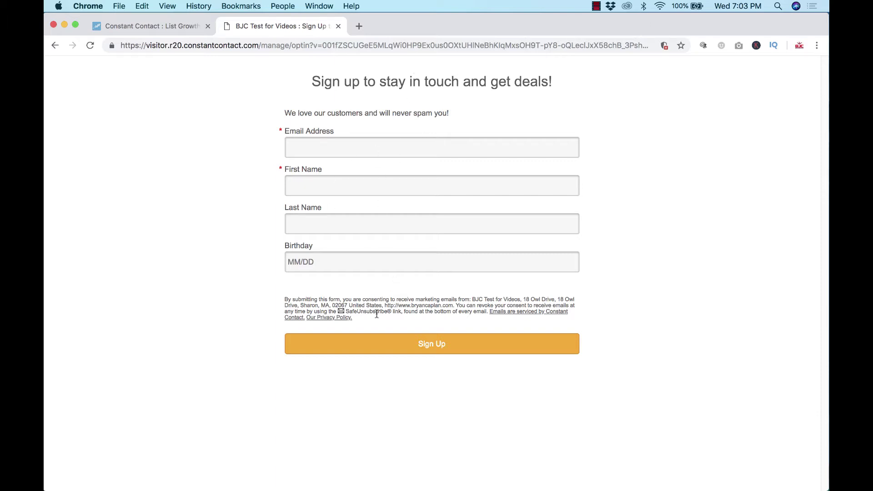
left_click(157, 25)
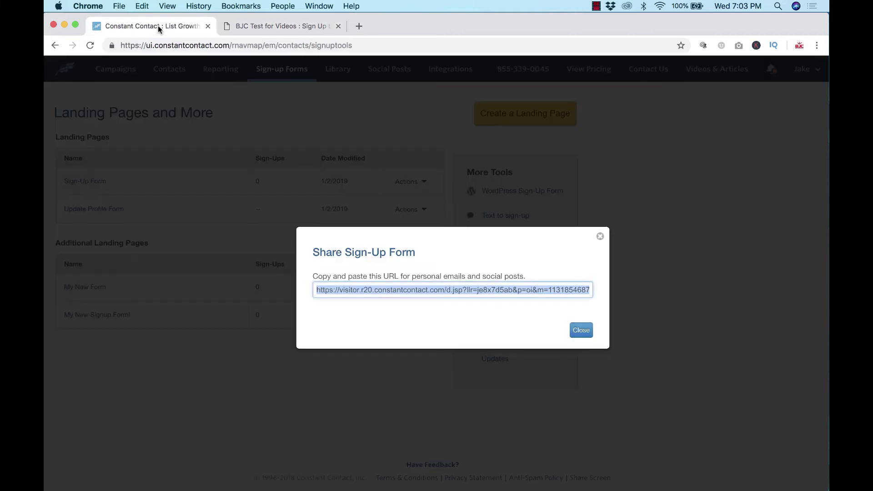
left_click(301, 112)
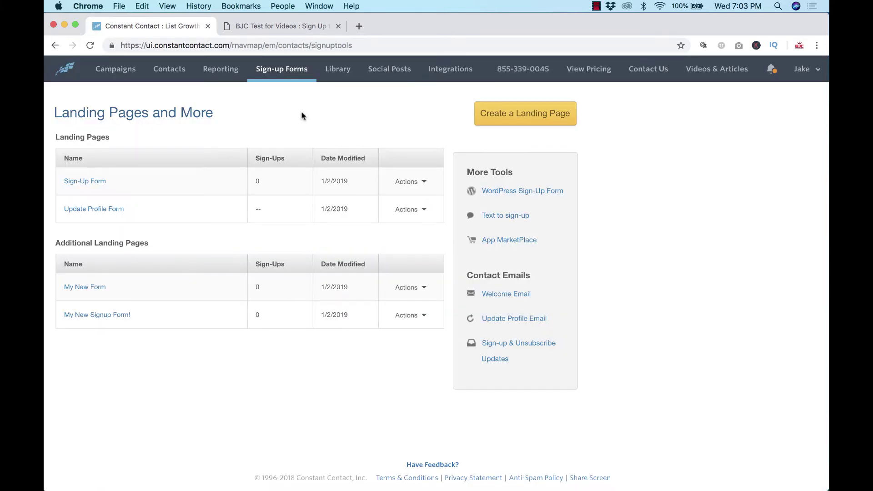